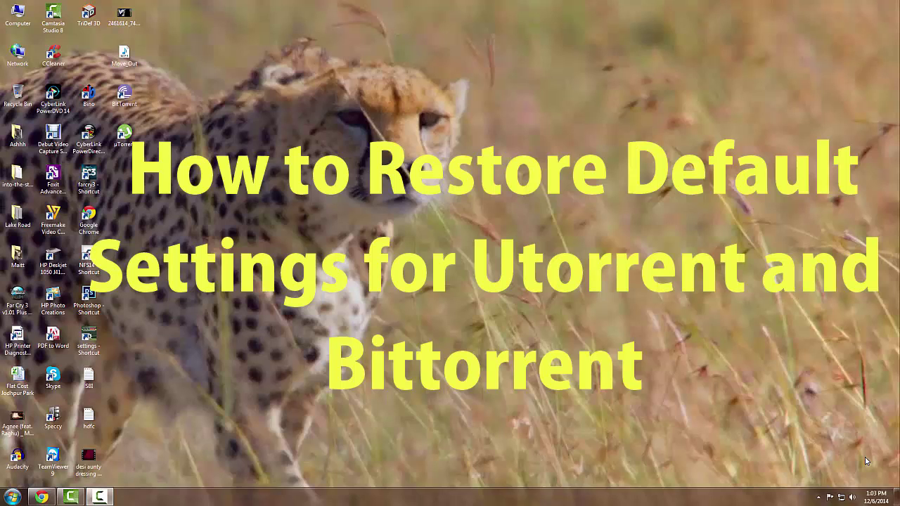
Step: Dismiss the colour-scheme notice, launch BitTorrent and reposition its window
click(409, 275)
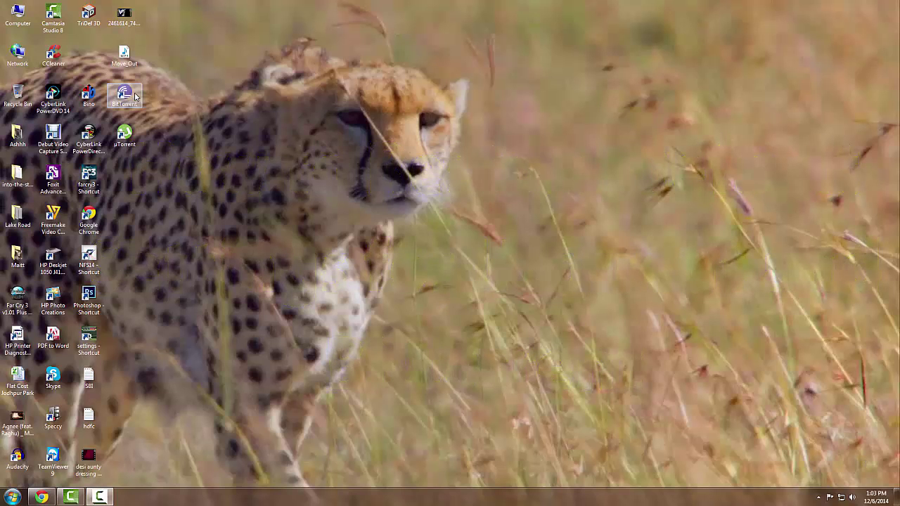
double_click(136, 96)
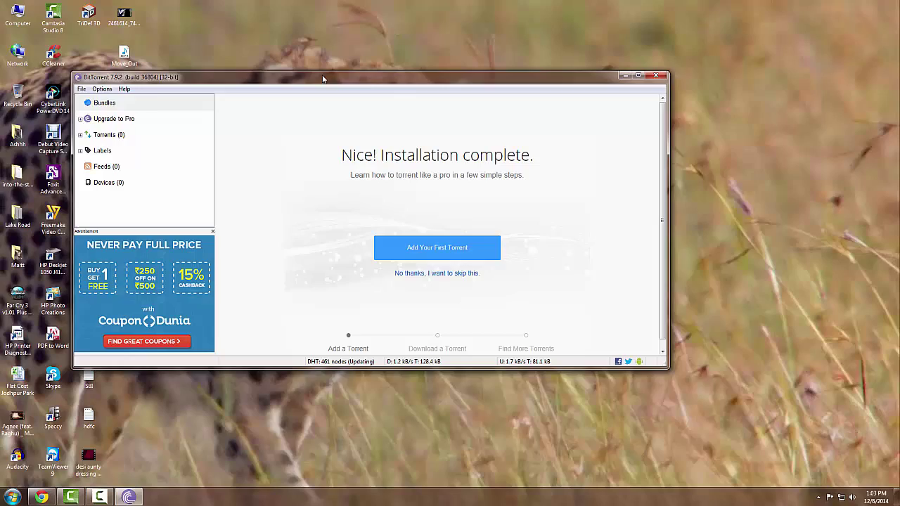
drag(324, 78, 406, 92)
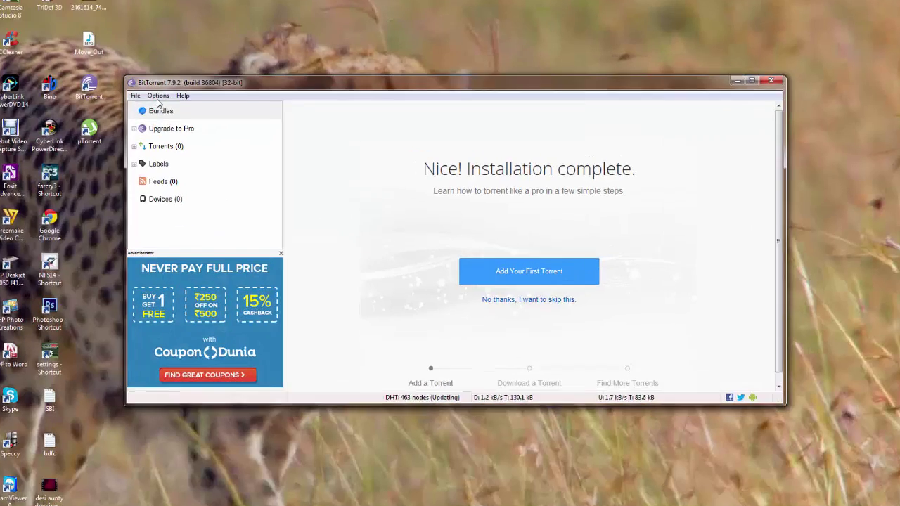
Step: Review the Preferences: connection port 45682 and bandwidth upload limit 500
click(186, 102)
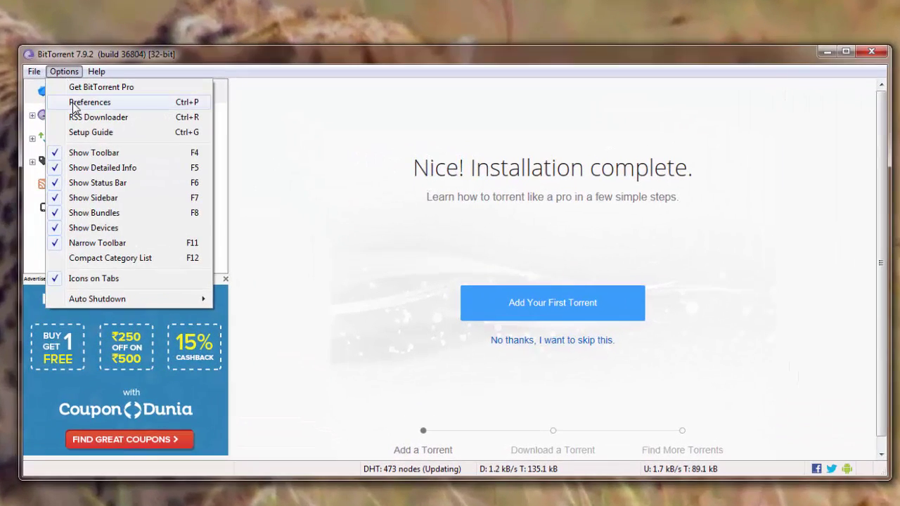
click(73, 102)
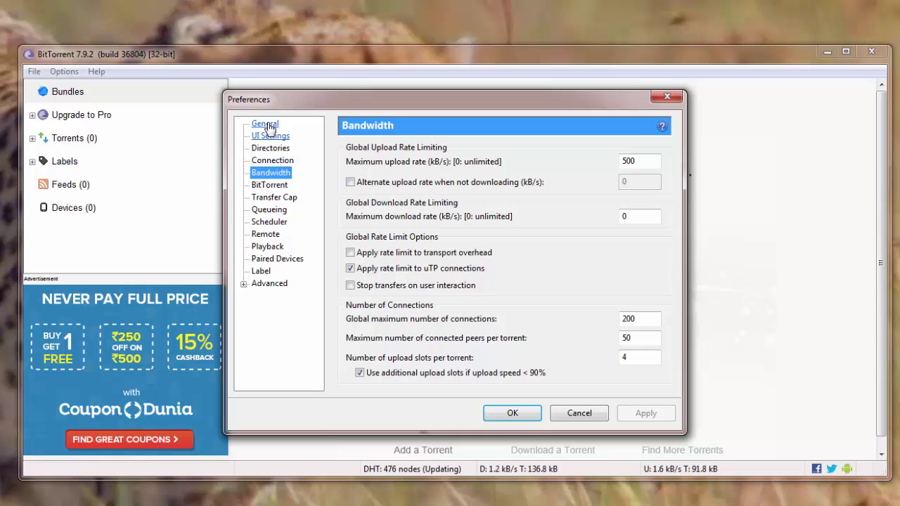
click(271, 160)
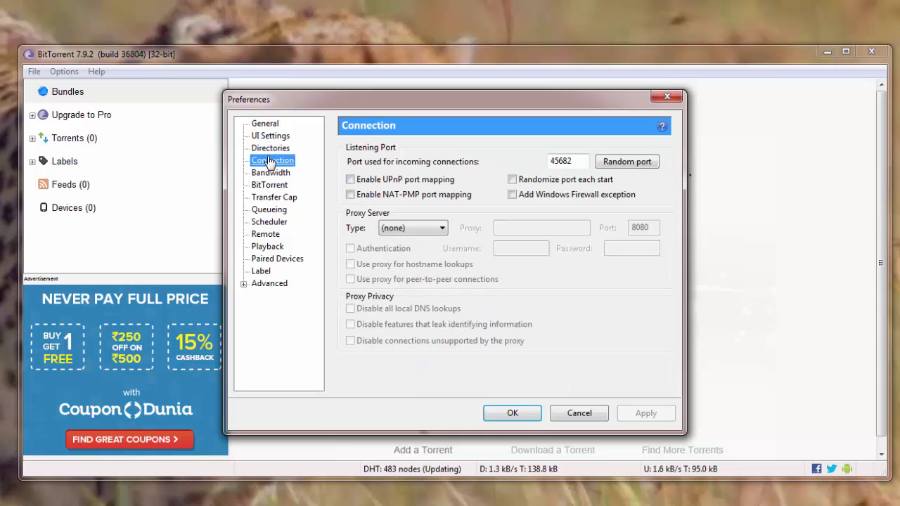
click(568, 160)
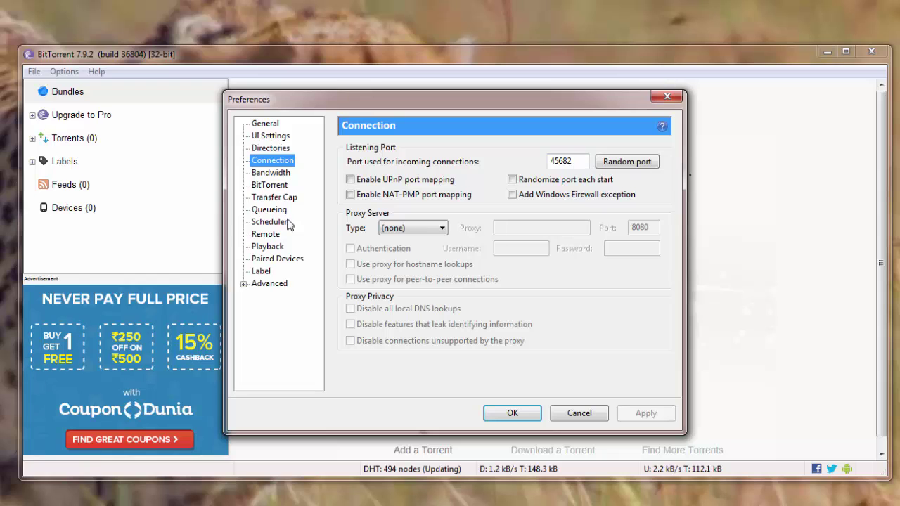
click(261, 173)
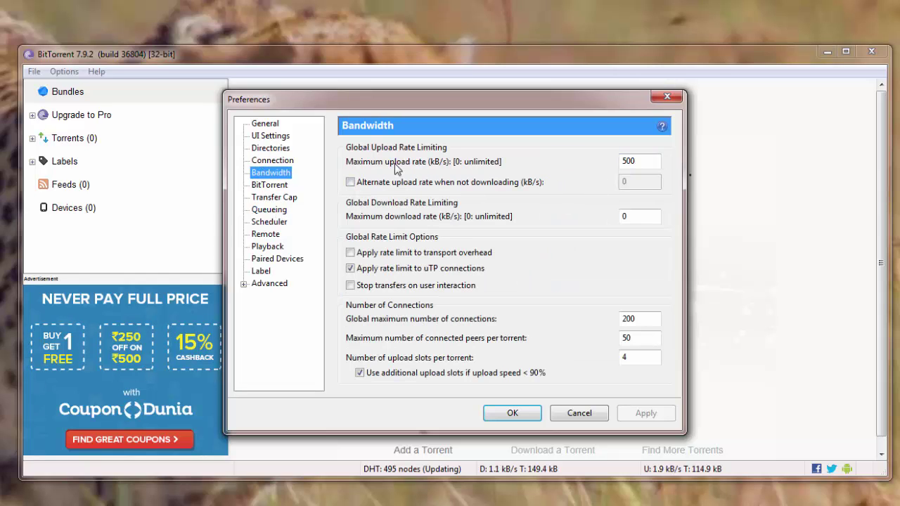
click(640, 163)
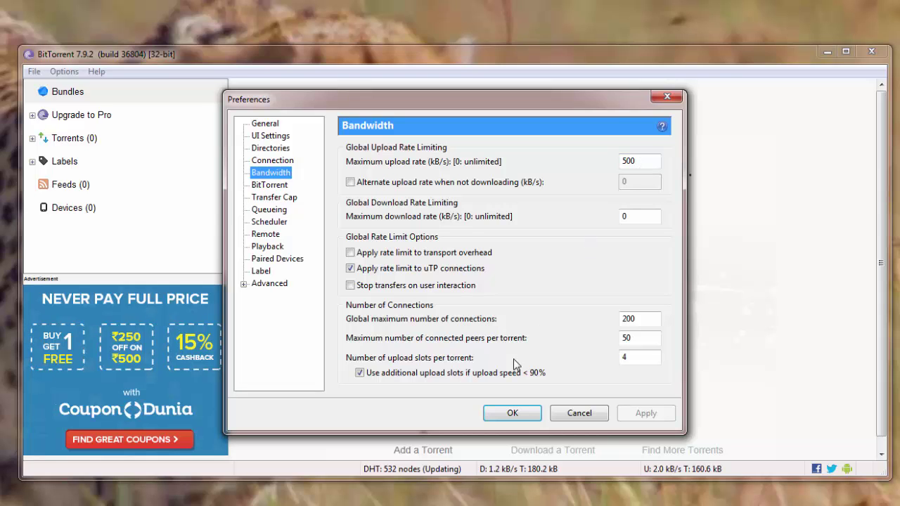
click(513, 413)
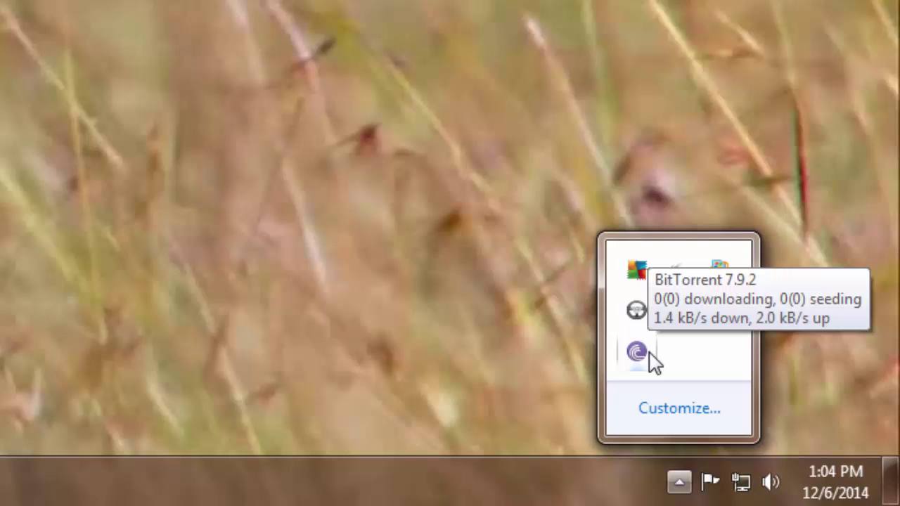
Step: Exit BitTorrent from its tray icon, confirm, and verify it left the hidden tray icons
mouse_move(636, 351)
right_click(642, 359)
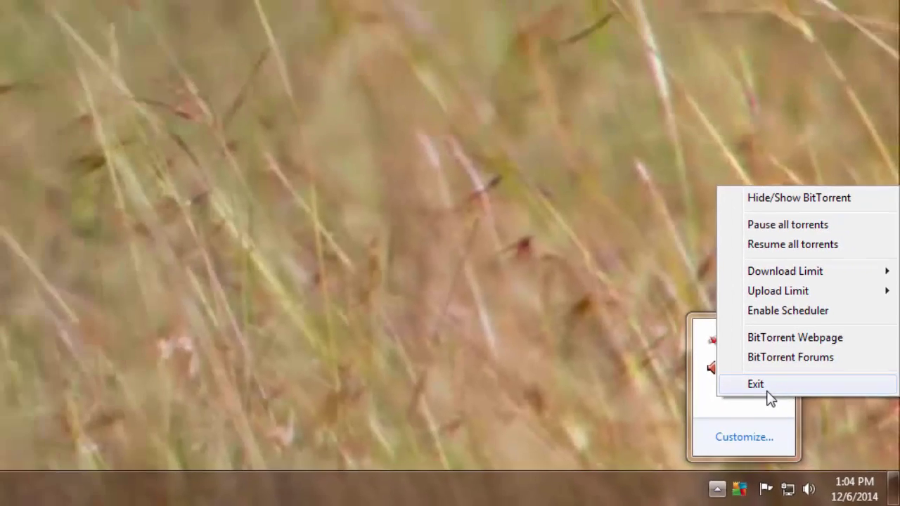
click(710, 343)
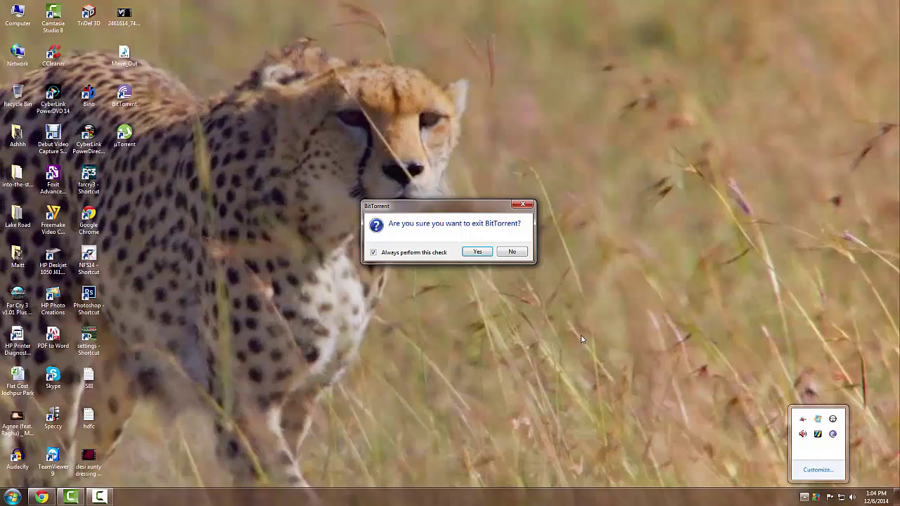
click(484, 256)
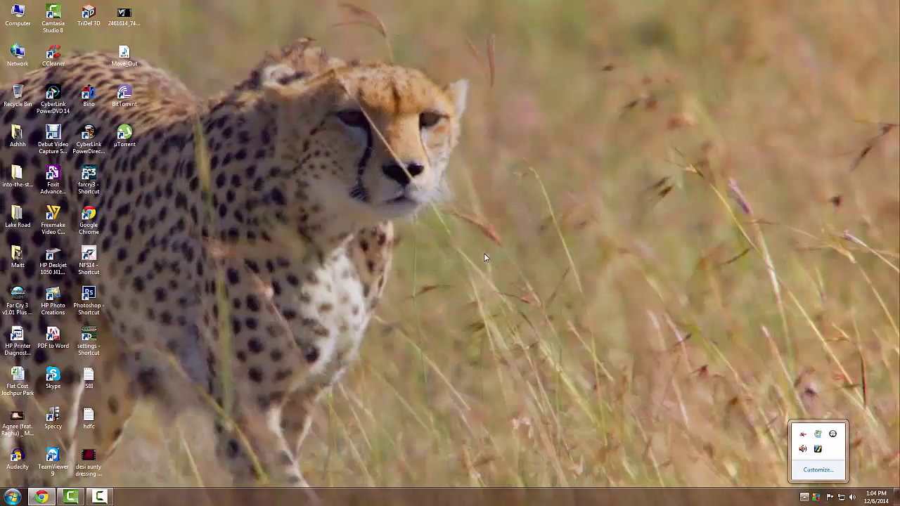
click(804, 497)
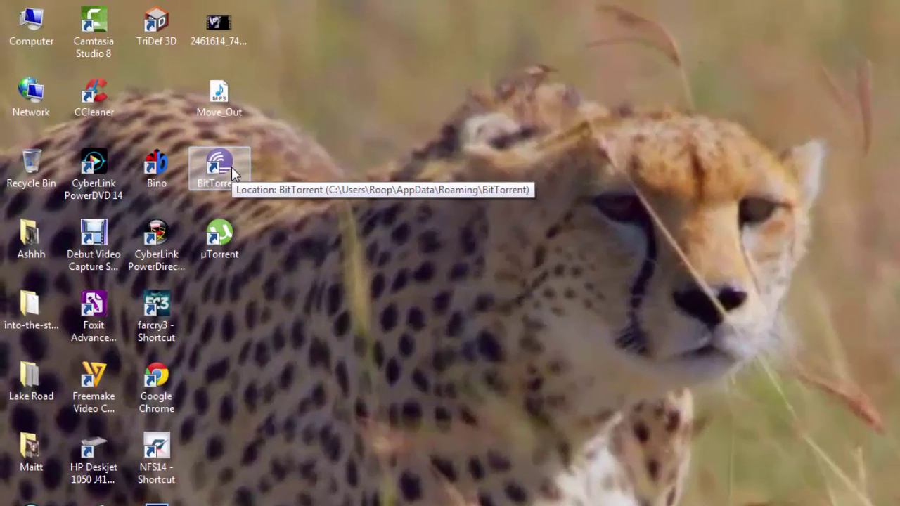
Step: From the shortcut's file location, delete settings and settings.dat.old in BitTorrent's roaming folder
right_click(232, 173)
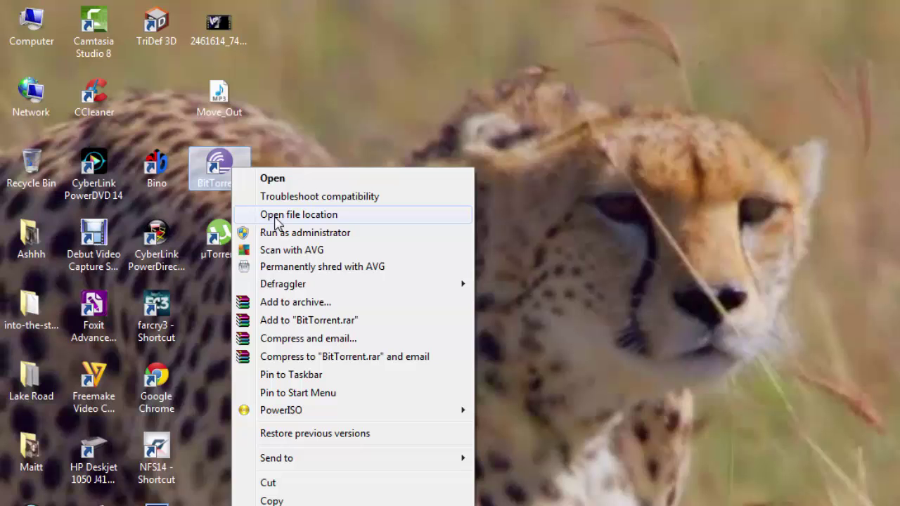
click(276, 220)
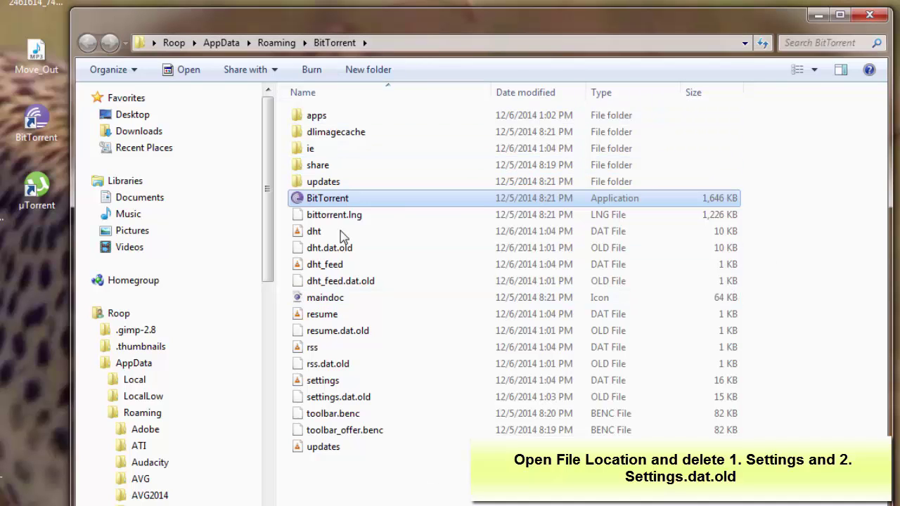
click(333, 385)
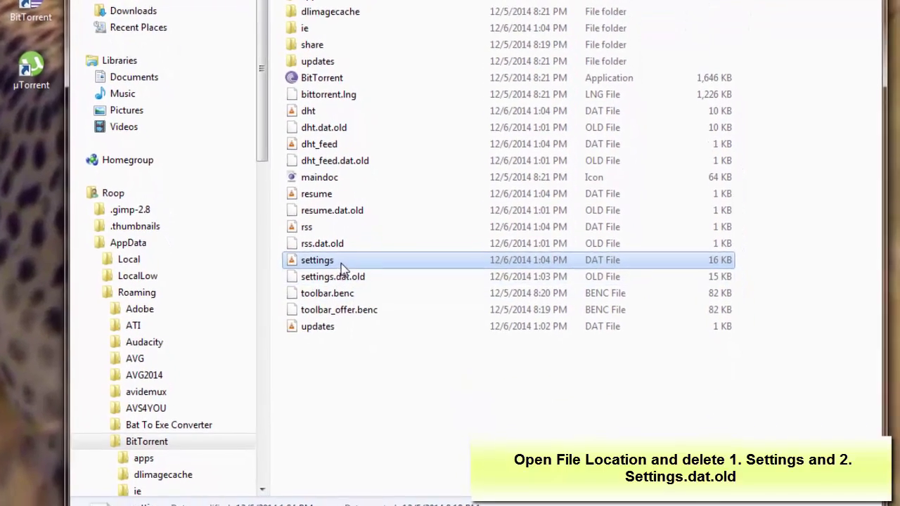
ctrl+click(325, 269)
right_click(319, 246)
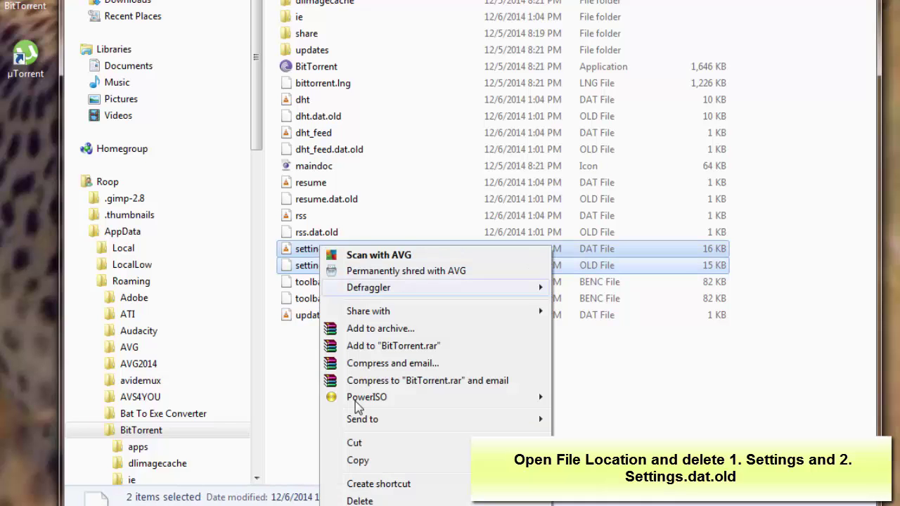
click(359, 500)
click(620, 262)
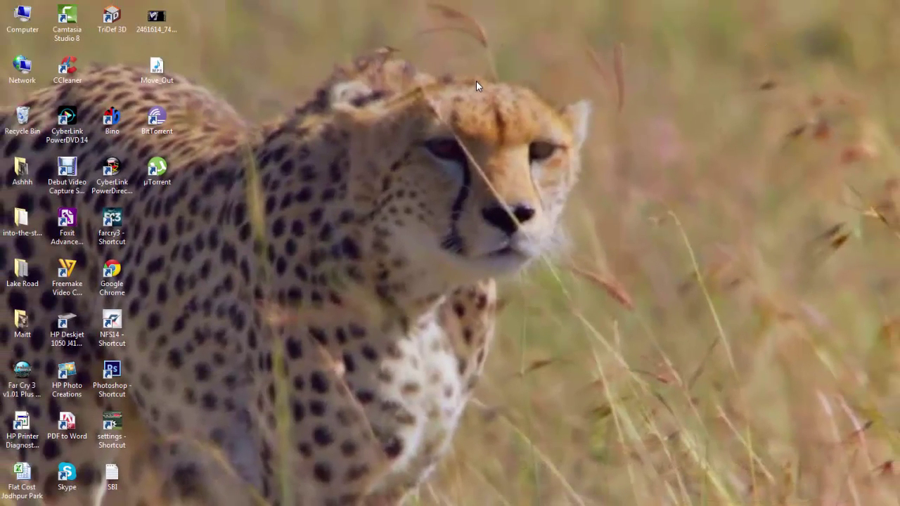
Step: Relaunch BitTorrent and confirm reset defaults: port 37151, UPnP enabled, unlimited upload rate
double_click(160, 123)
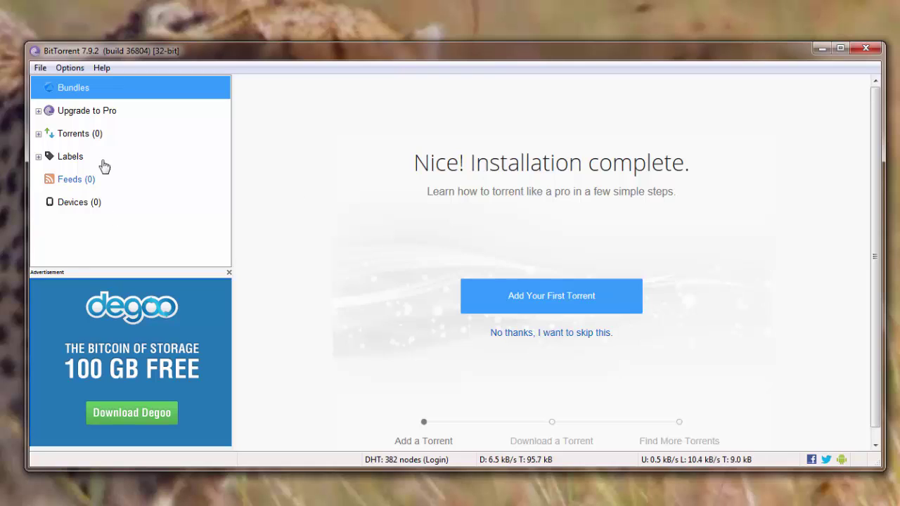
click(79, 66)
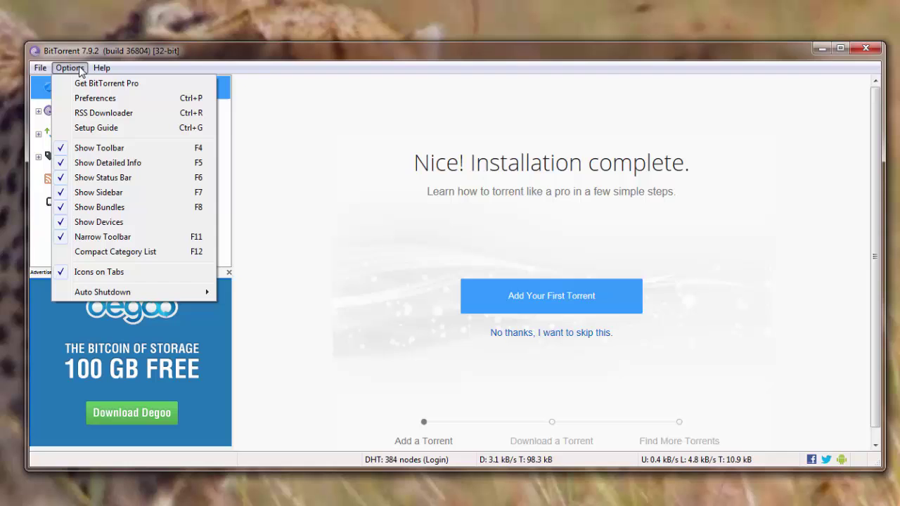
click(88, 102)
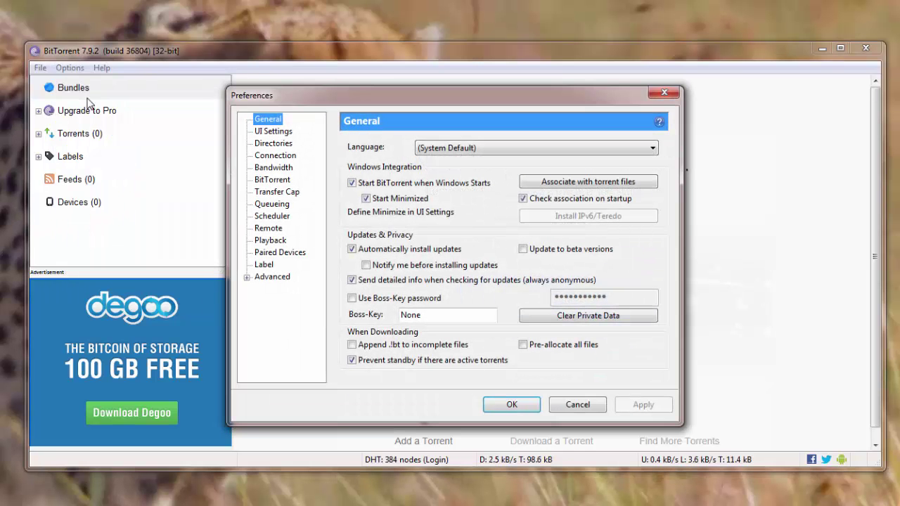
click(273, 158)
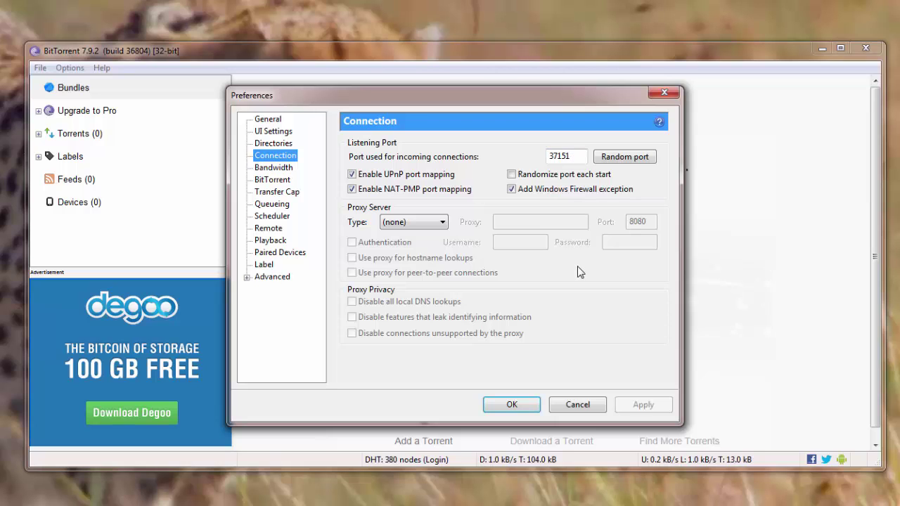
click(274, 168)
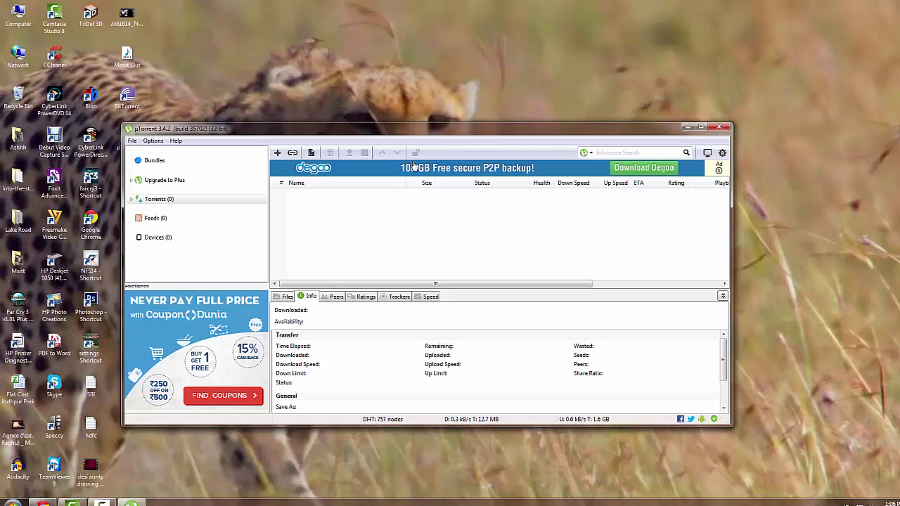
Step: Glance at uTorrent's Preferences, then close uTorrent
click(153, 141)
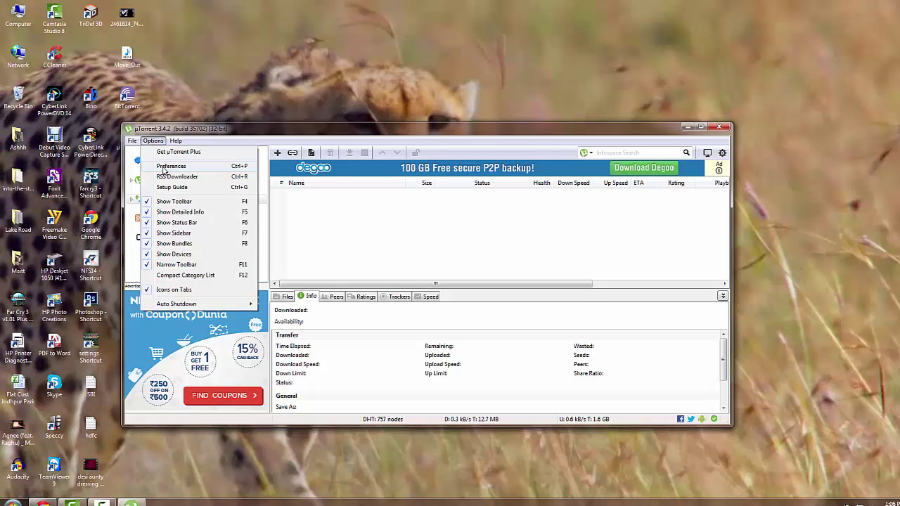
click(163, 162)
click(514, 380)
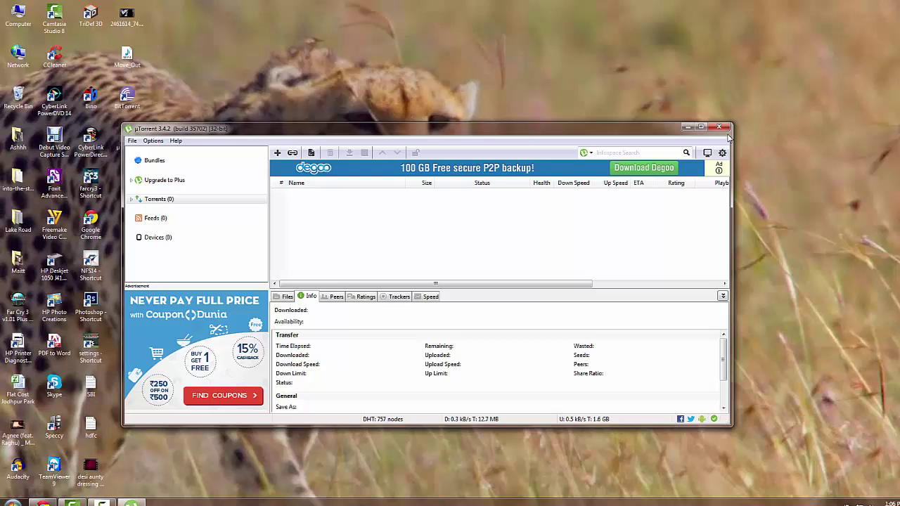
click(719, 128)
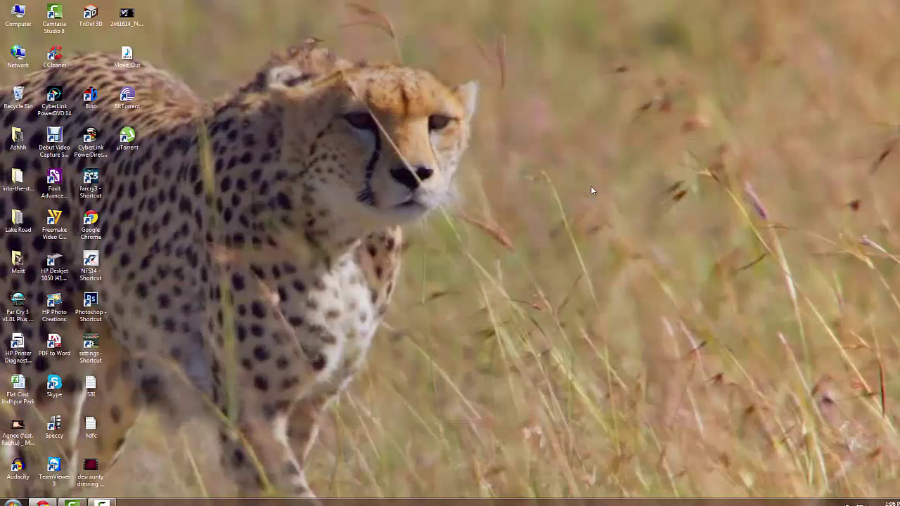
Step: Open uTorrent's roaming AppData folder from its shortcut, then close it
right_click(128, 138)
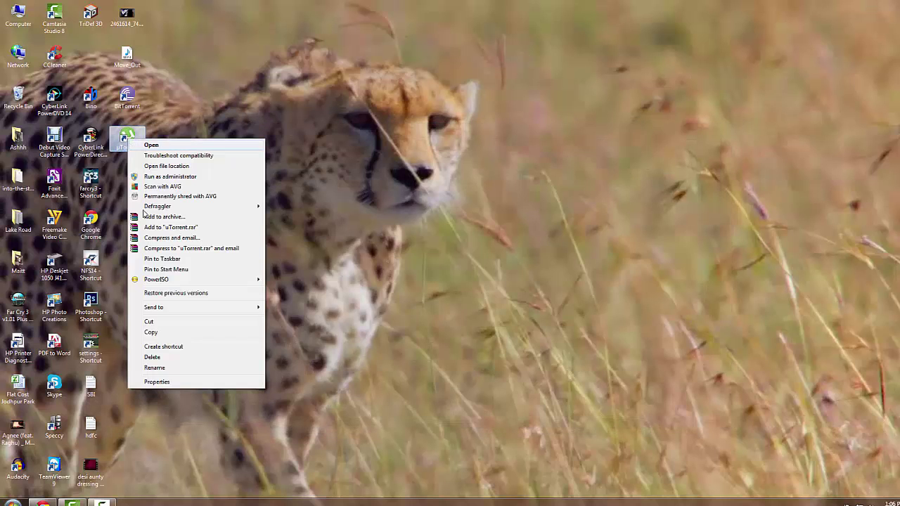
click(166, 166)
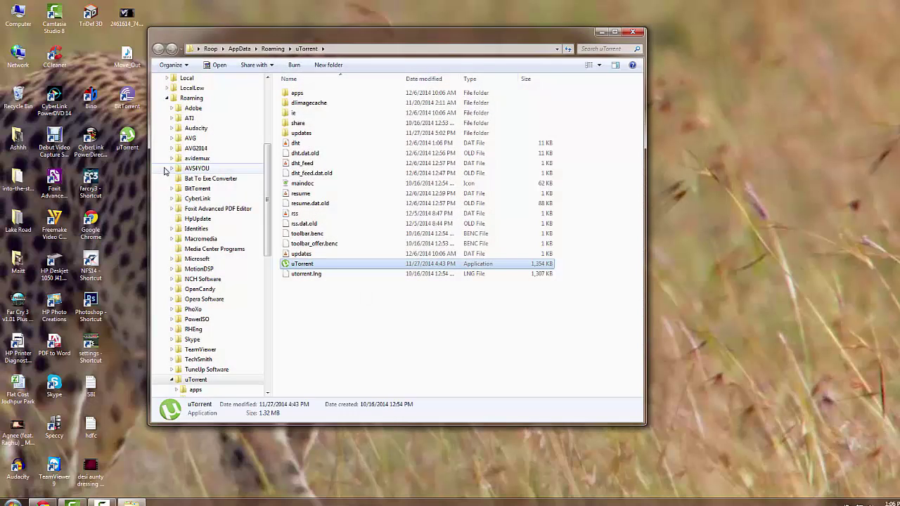
click(634, 32)
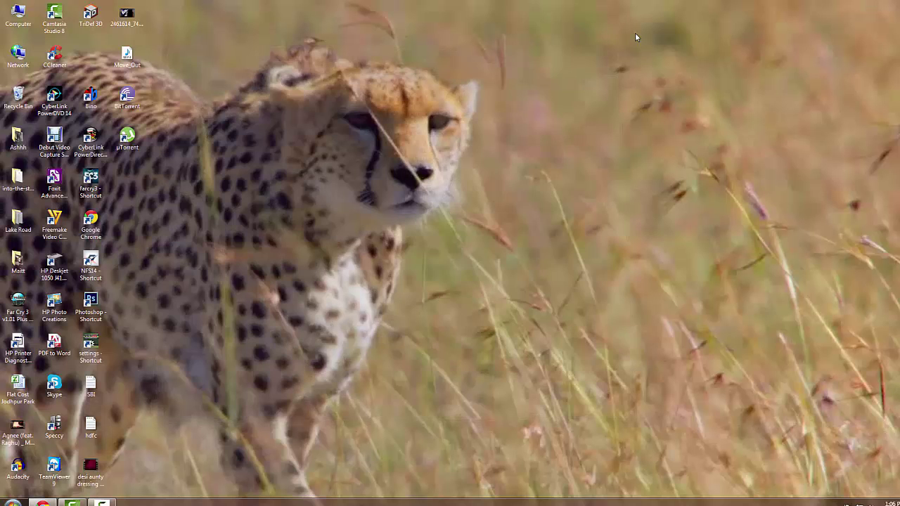